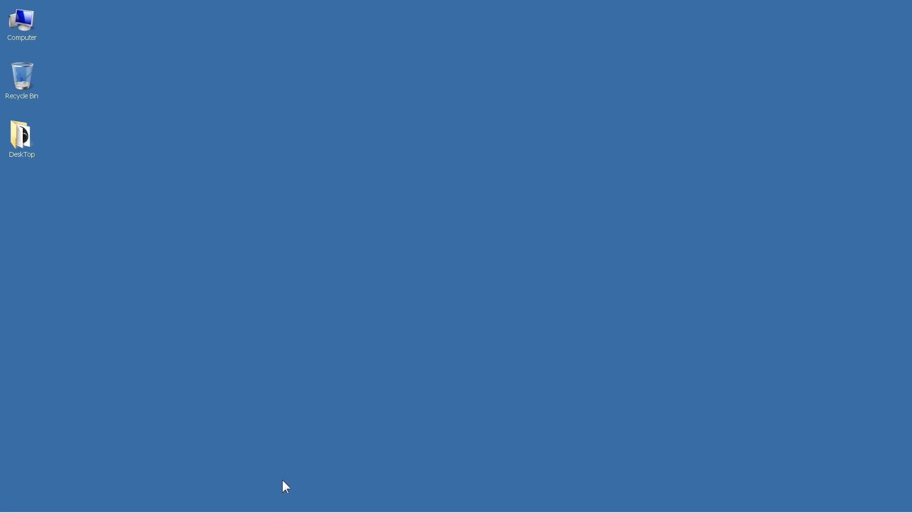
Bring up Photoshop and view the FlapKick1Ninja2.psd and FlapKick2Ninja2.psd documents.
mouse_move(290, 512)
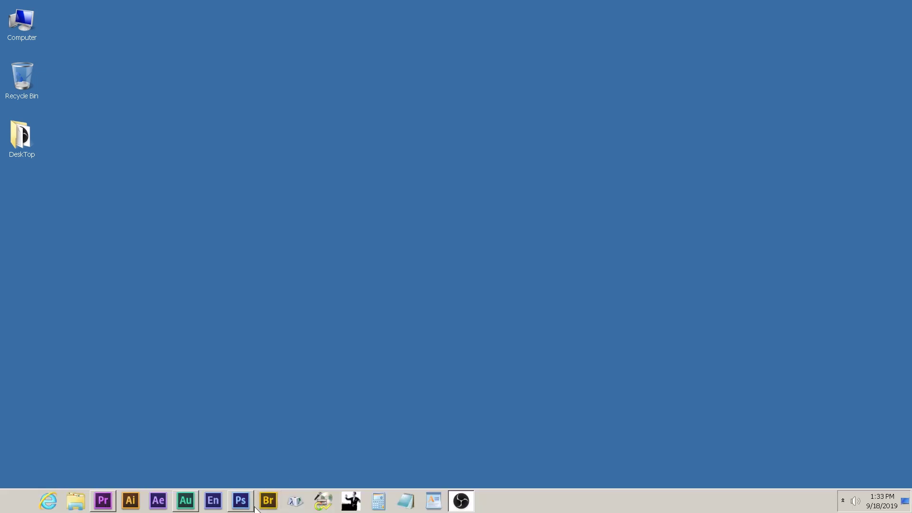
left_click(240, 501)
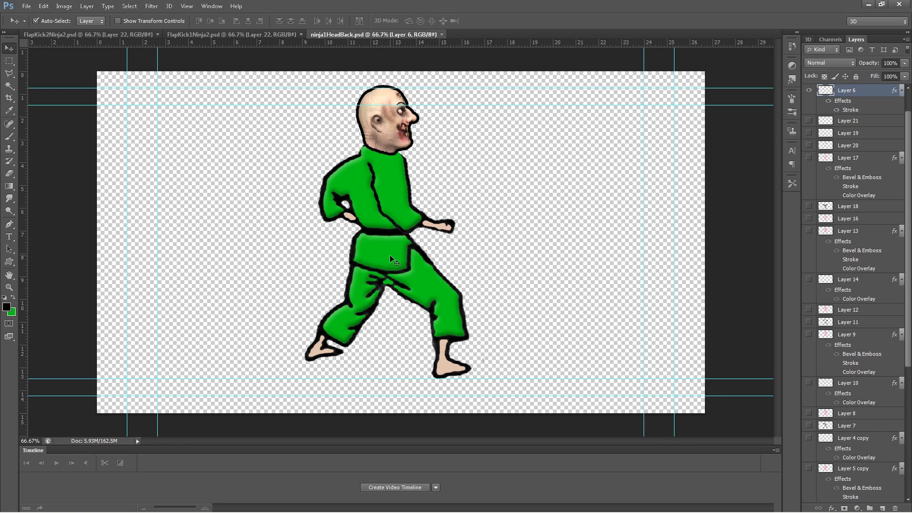
left_click(224, 32)
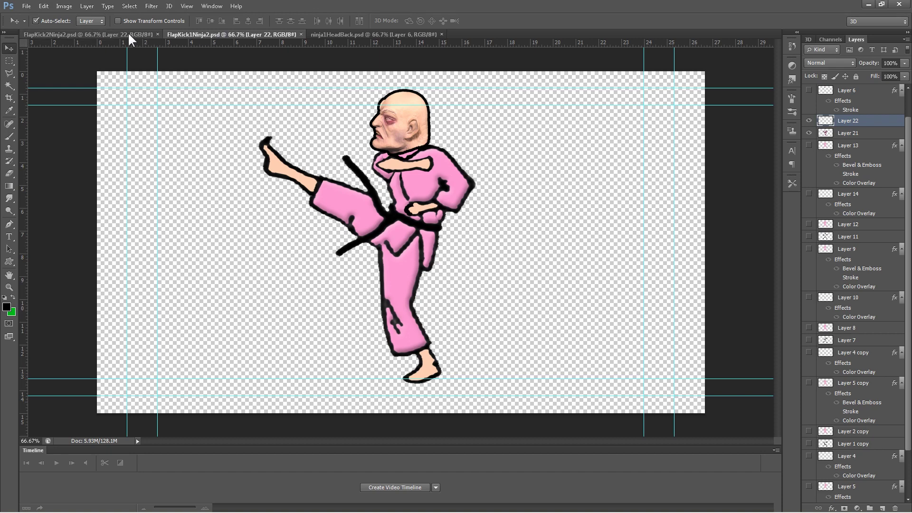
left_click(128, 34)
Compare the two kick poses, check ninja1HeadBack.psd, then close the Photoshop window.
left_click(204, 34)
left_click(129, 33)
left_click(188, 34)
left_click(346, 34)
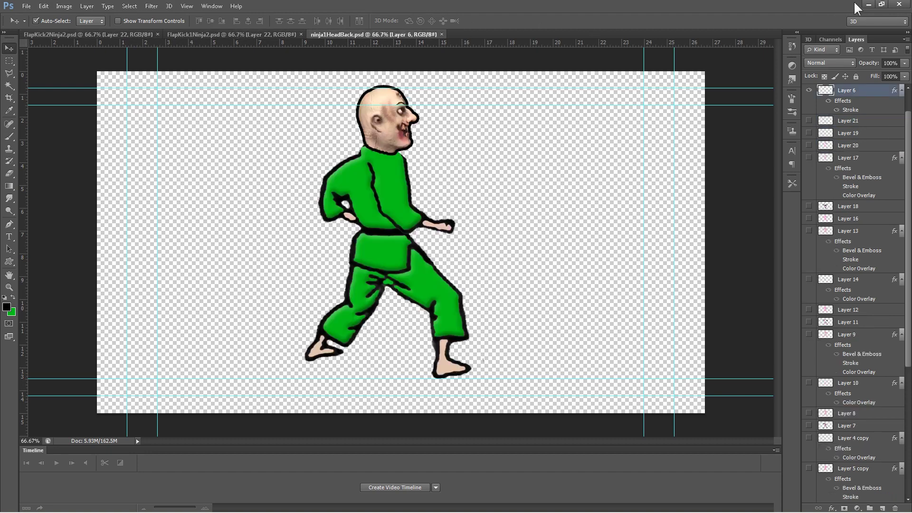
left_click(895, 5)
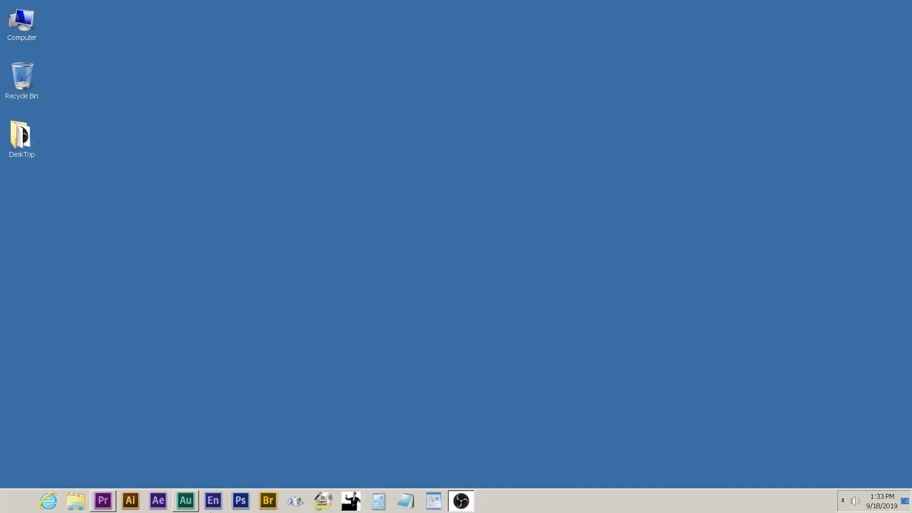
Return to the Fight project and load NinjaBack.psd from Video 1 into the source viewer.
left_click(103, 500)
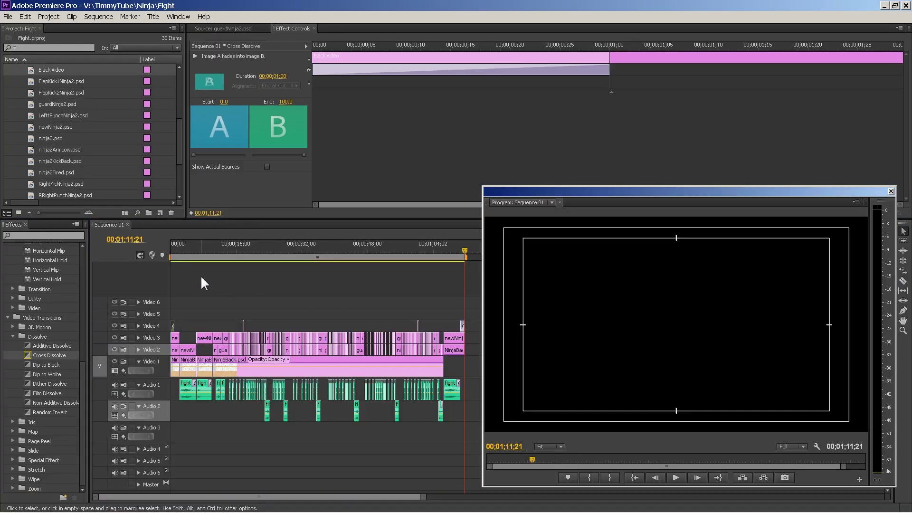
left_click_drag(189, 252, 176, 253)
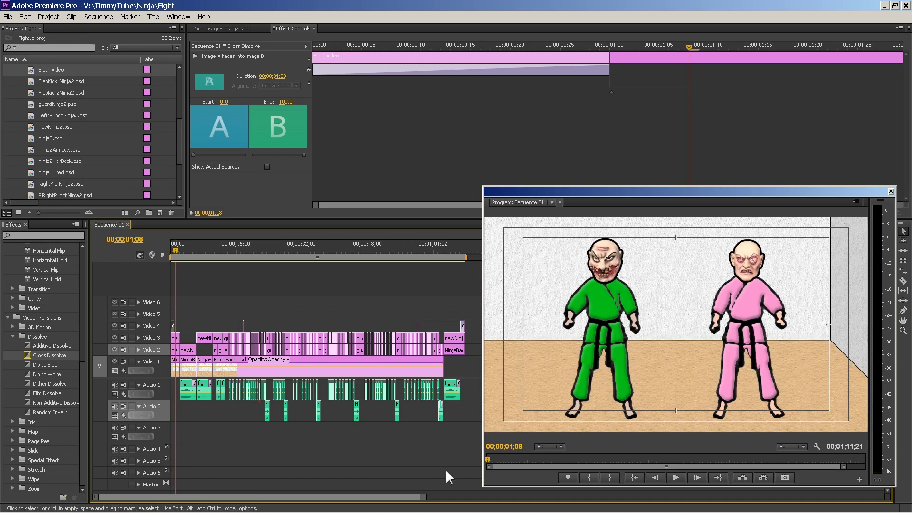
left_click_drag(422, 498, 294, 501)
left_click_drag(230, 248, 236, 247)
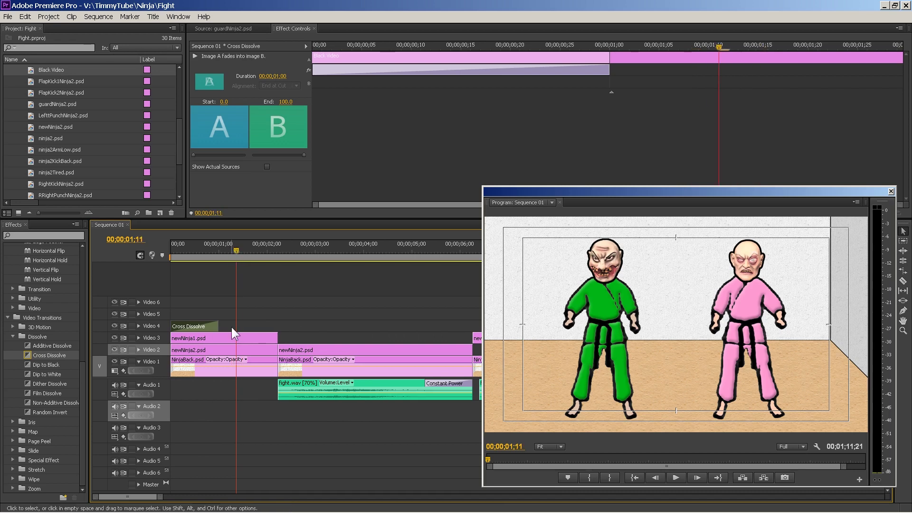
left_click(255, 360)
double_click(255, 360)
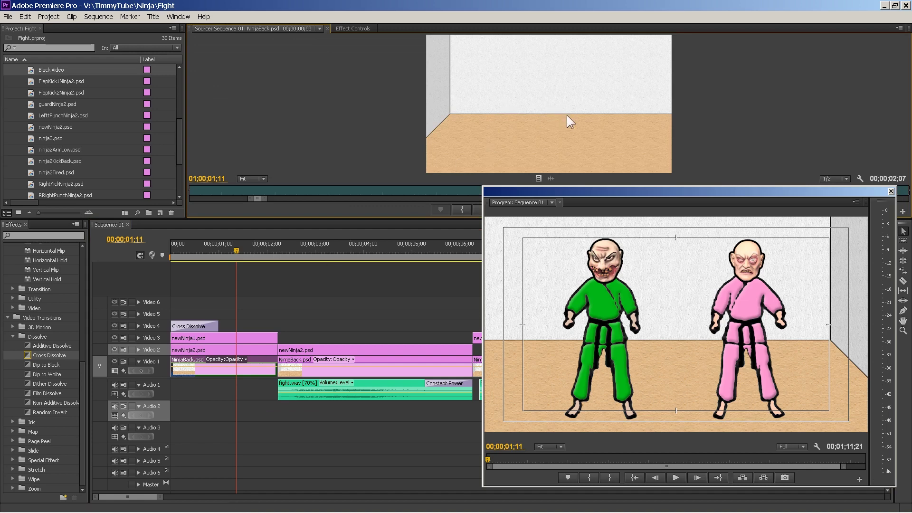
Load newNinja2.psd, then newNinja1.psd as source, and move the playhead to the kick at 00;00;14;12.
double_click(245, 346)
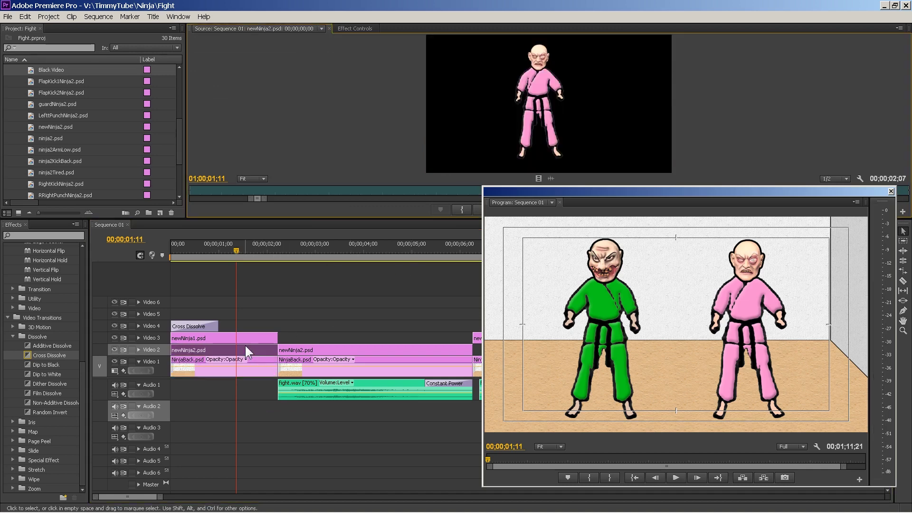
double_click(249, 335)
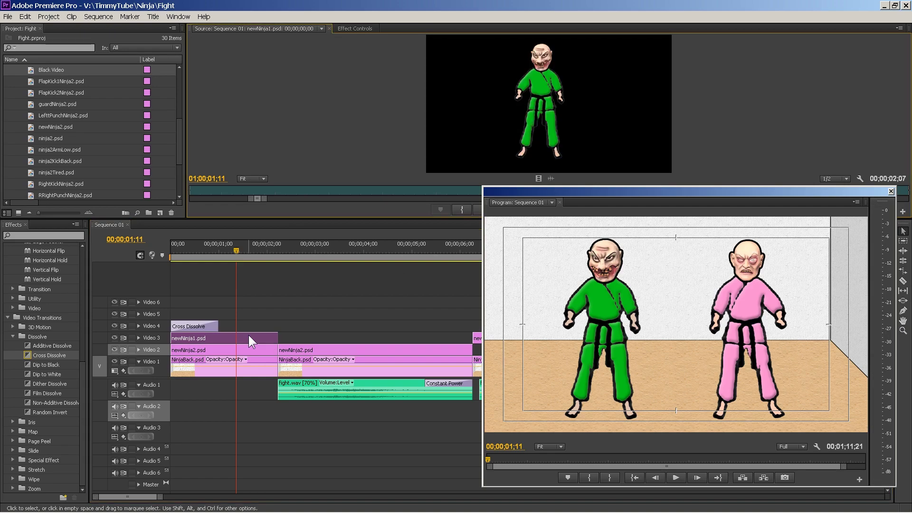
left_click_drag(239, 250, 343, 249)
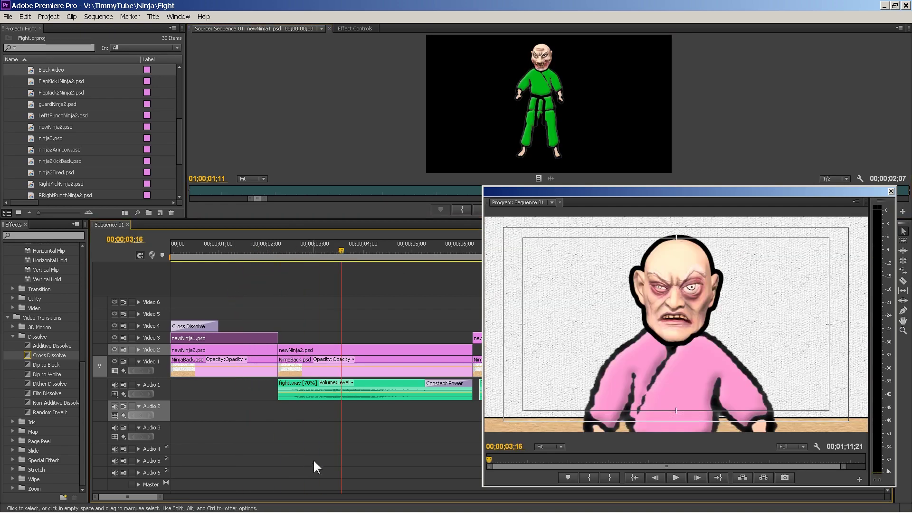
left_click_drag(141, 497, 153, 494)
left_click(331, 250)
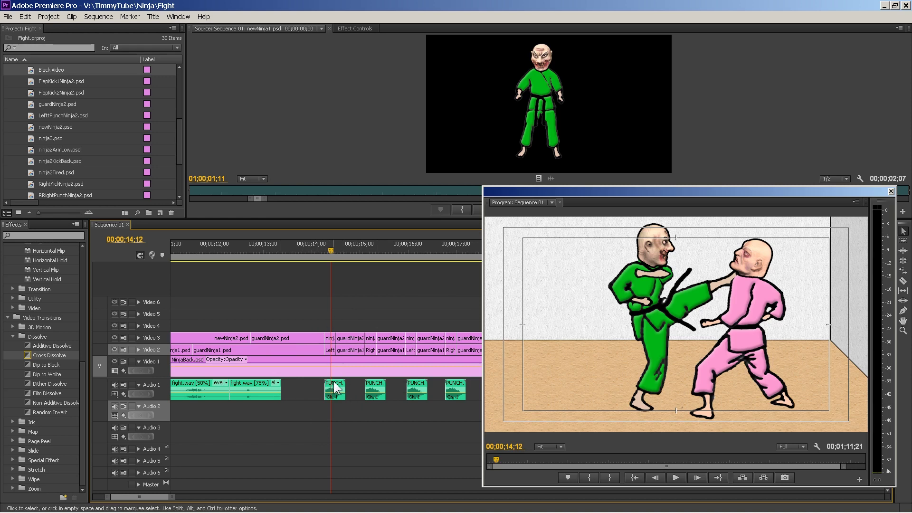
left_click(326, 251)
left_click_drag(323, 250, 318, 249)
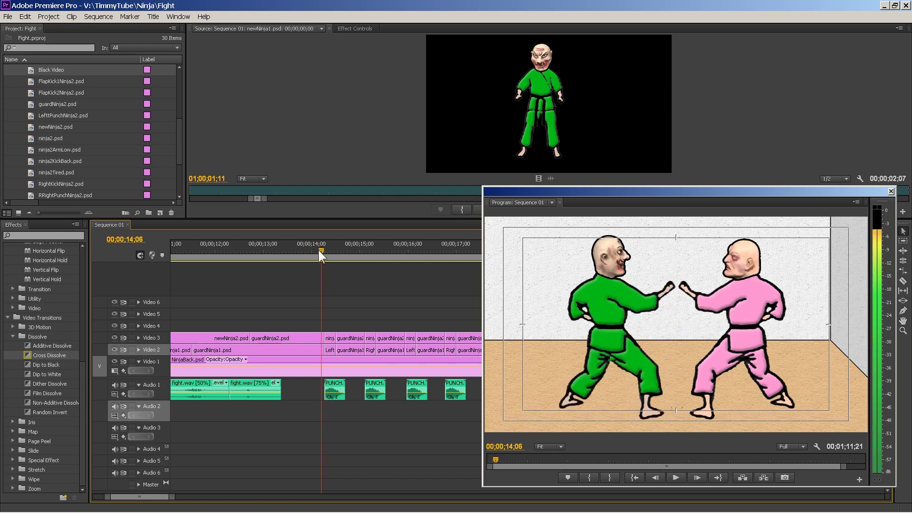
left_click_drag(318, 250, 324, 251)
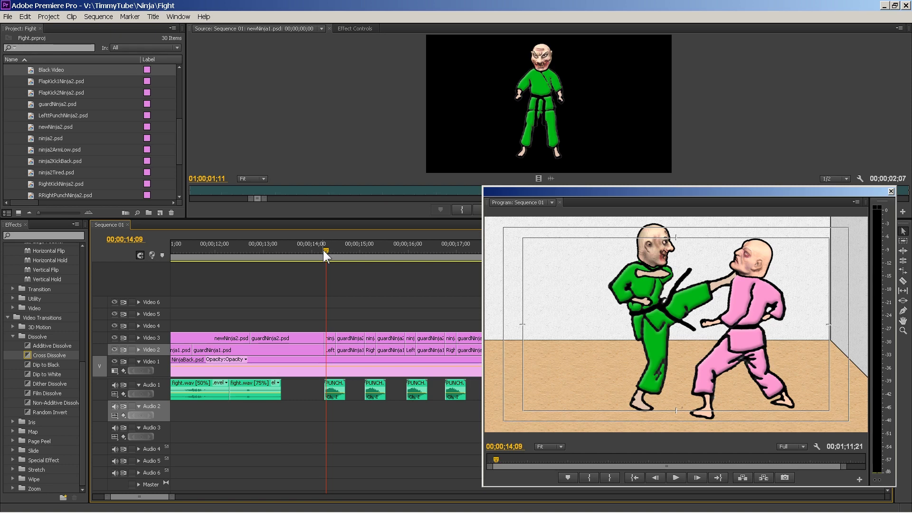
left_click_drag(325, 249, 302, 238)
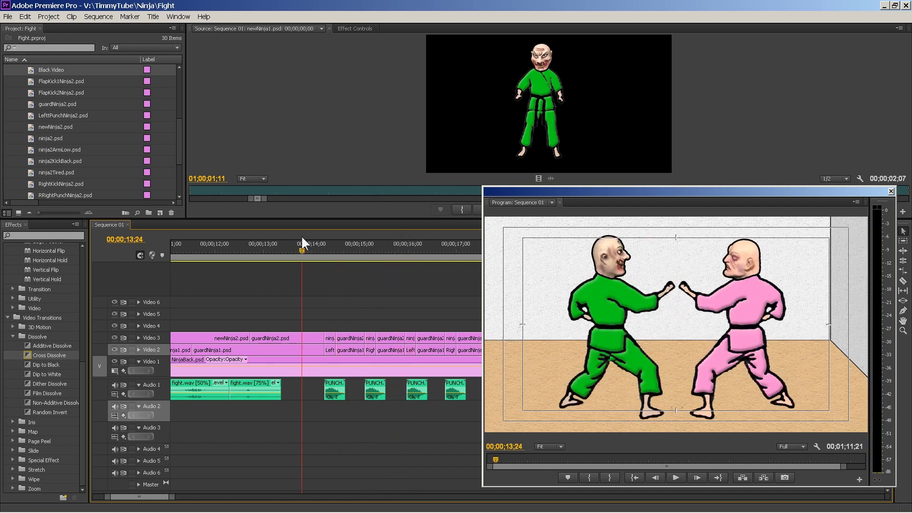
mouse_move(252, 508)
left_click(186, 500)
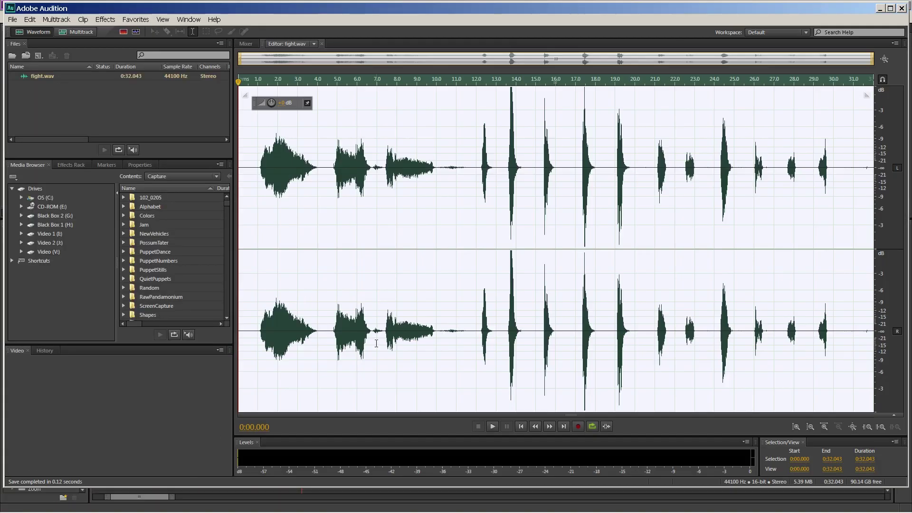
left_click(250, 330)
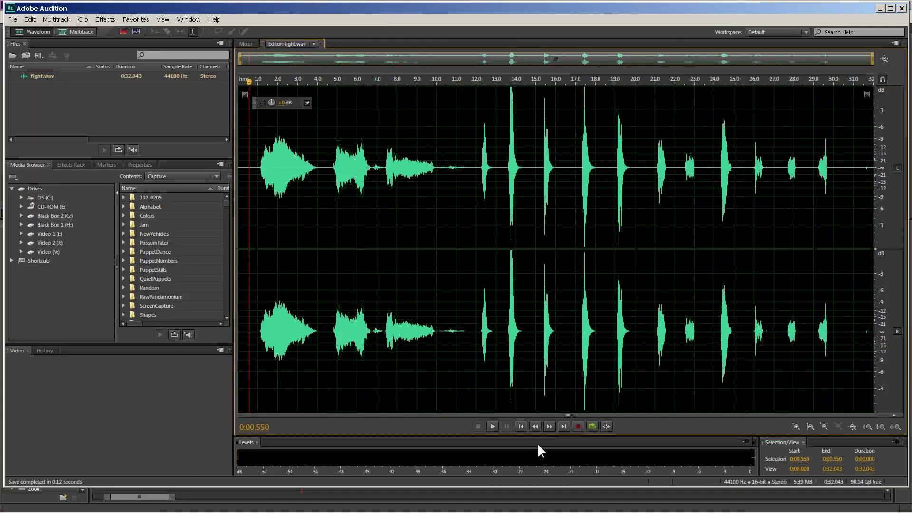
left_click(490, 425)
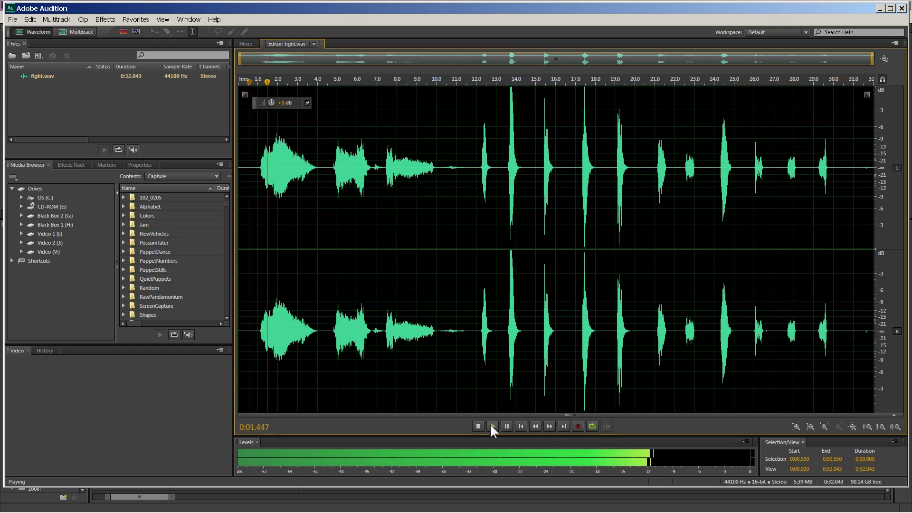
left_click(491, 426)
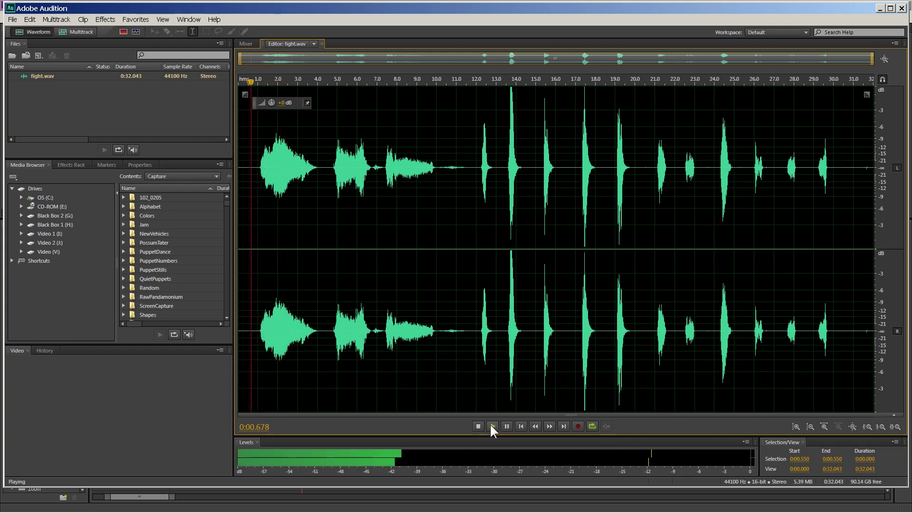
left_click(472, 331)
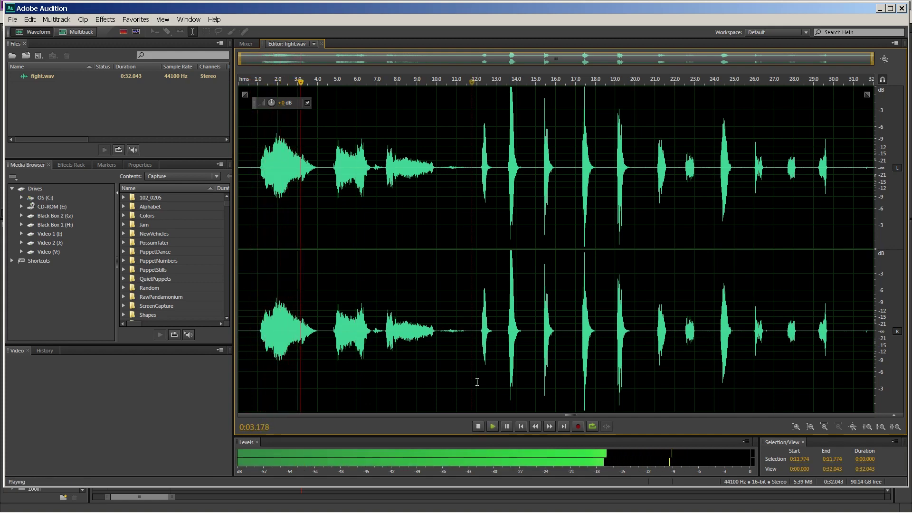
left_click(479, 425)
left_click(474, 333)
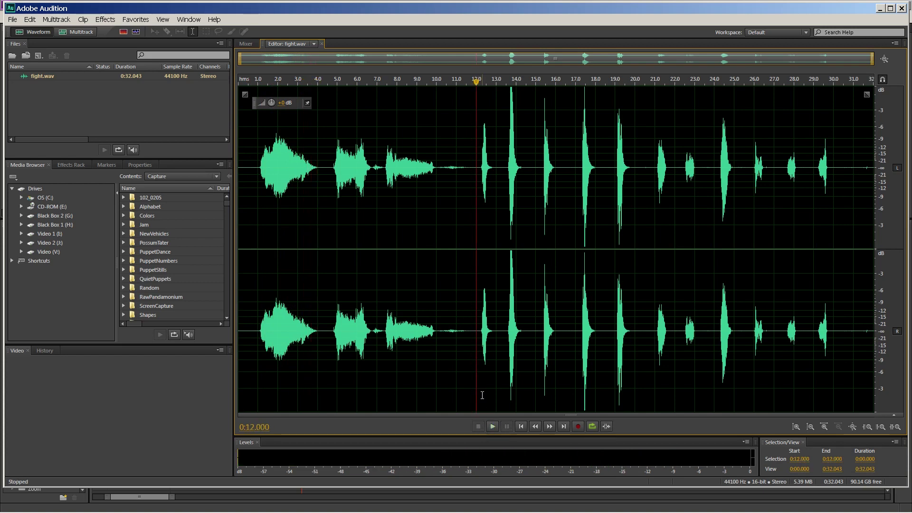
left_click(492, 426)
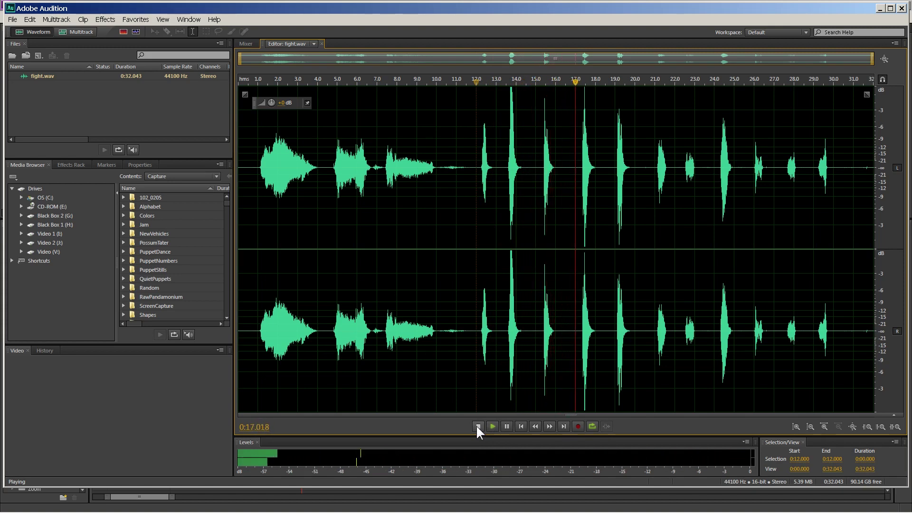
left_click(477, 425)
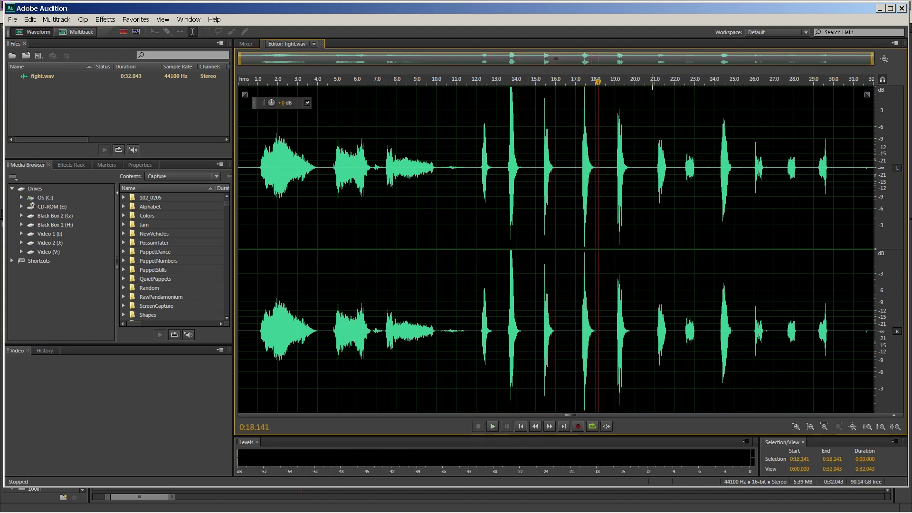
left_click(879, 8)
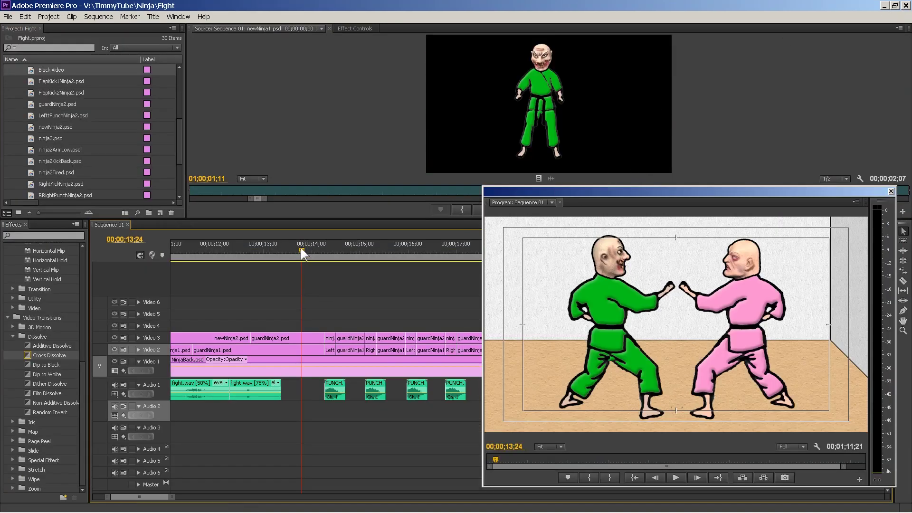
mouse_move(301, 247)
left_mouse_down()
mouse_move(377, 252)
mouse_move(303, 250)
left_mouse_up()
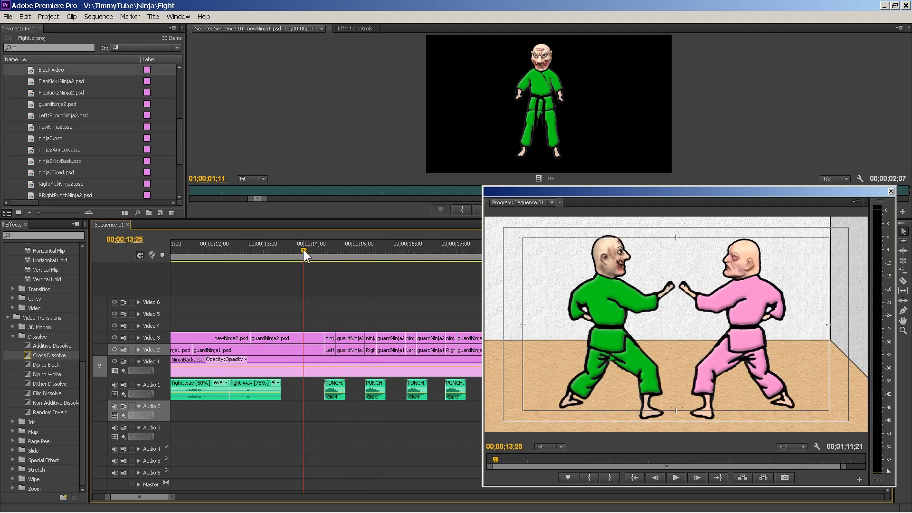